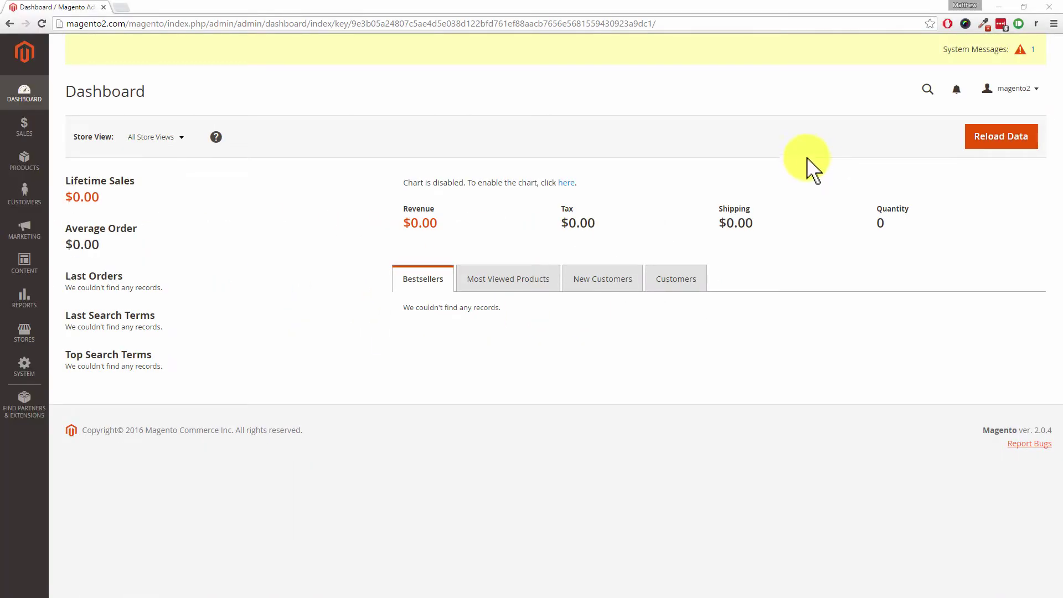
Open the product Catalog grid from the Products menu.
left_click(24, 160)
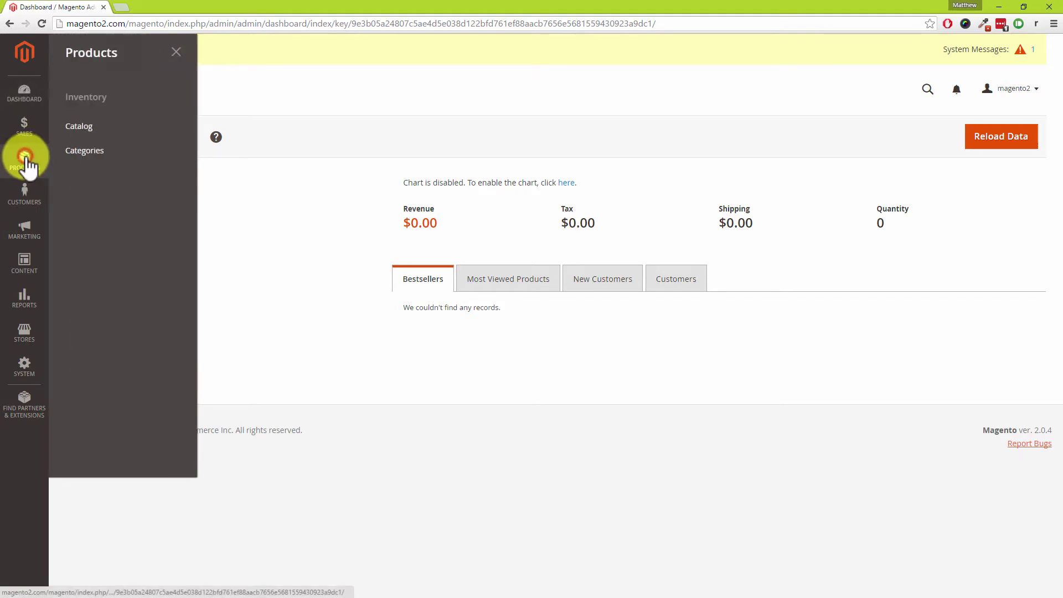
left_click(83, 126)
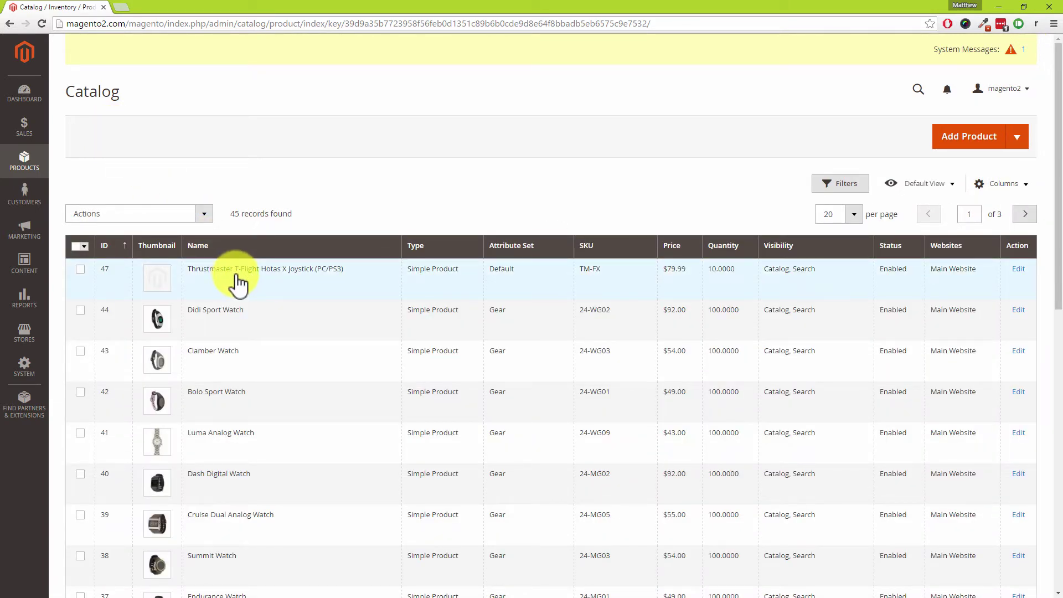
Open the Thrustmaster T-Flight Hotas X Joystick (PC/PS3) product and scroll down to its empty image area.
left_click(237, 275)
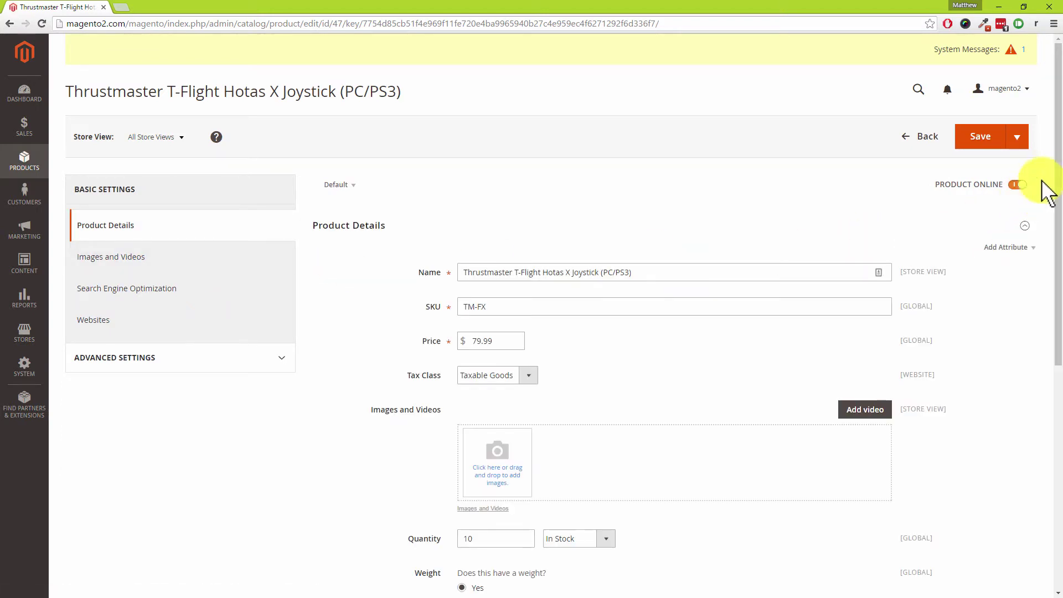
left_click_drag(1057, 147, 1052, 252)
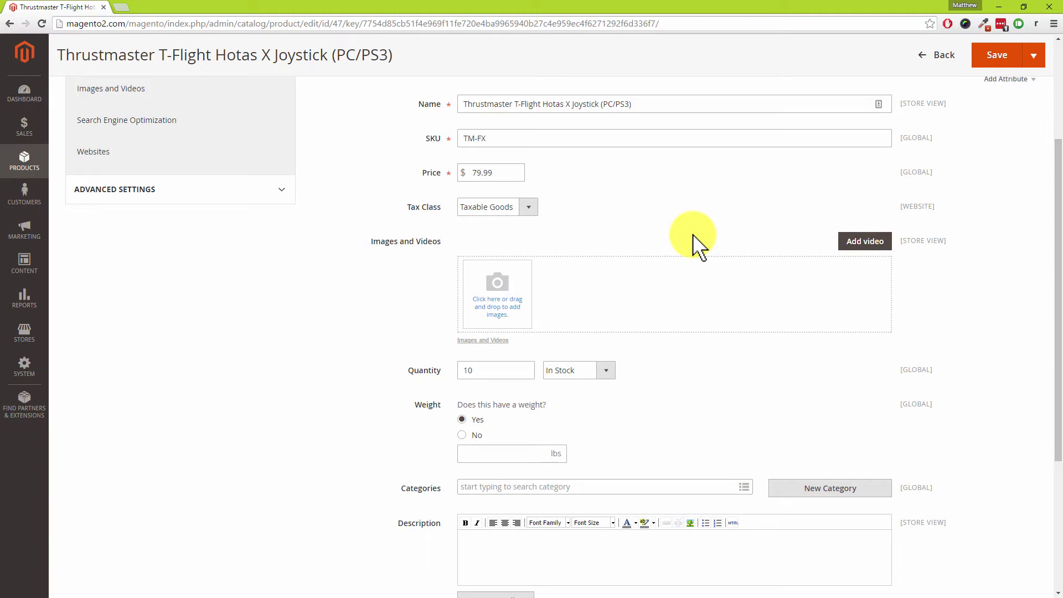
Upload all eight T-Flight joystick images by dragging them from the product_images folder onto Images and Videos.
left_click(497, 299)
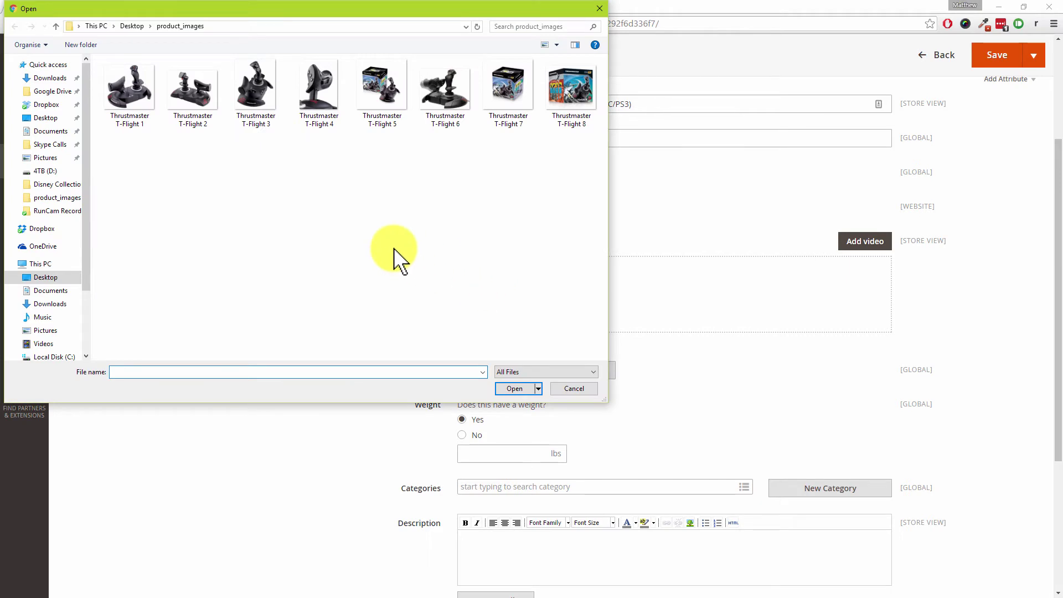
left_click(124, 91)
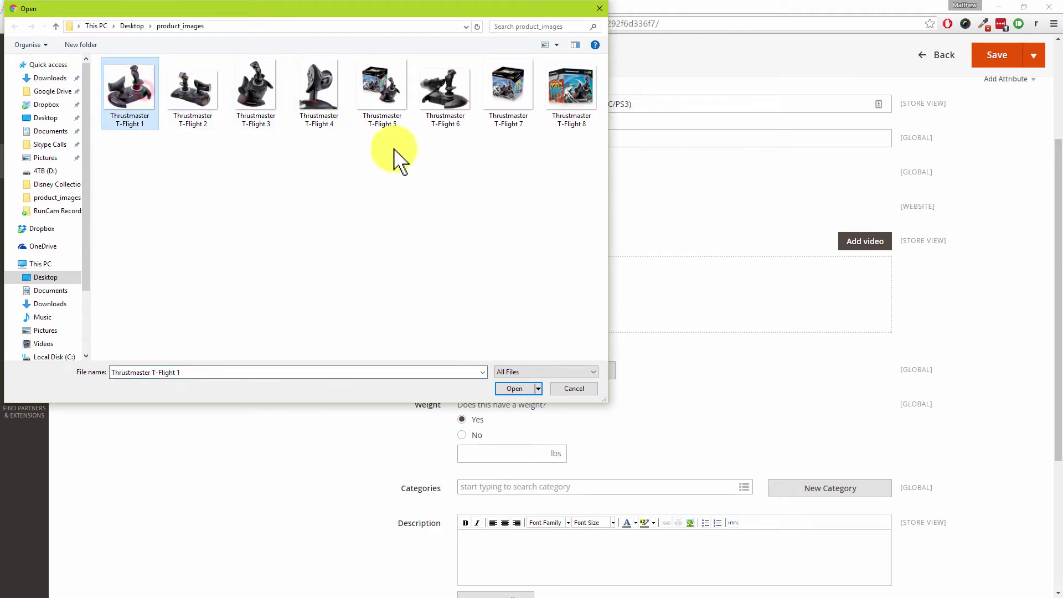
left_click(555, 111, "shift")
left_click(515, 388)
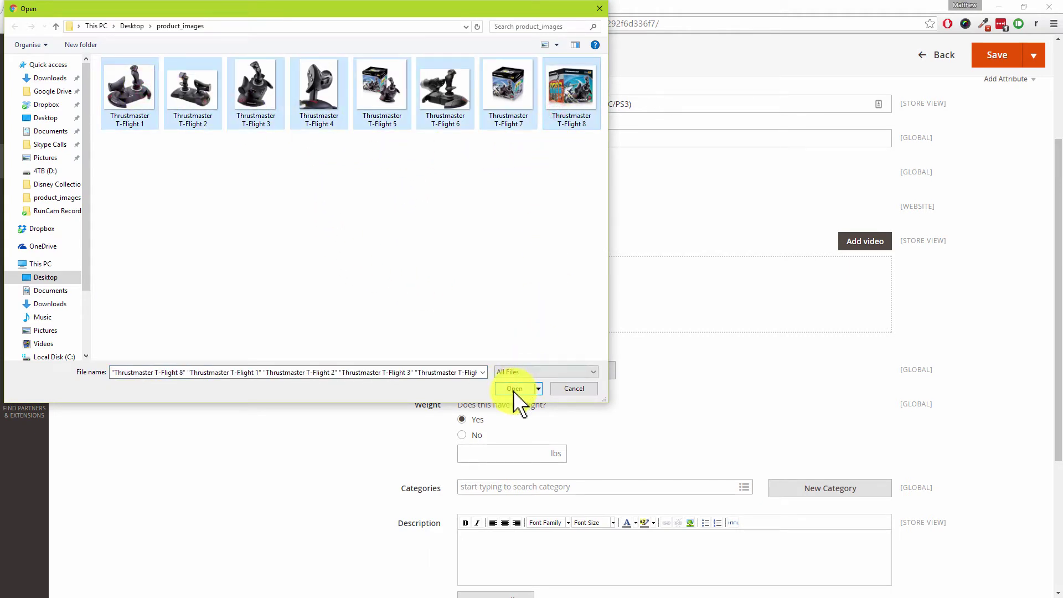
left_click(570, 388)
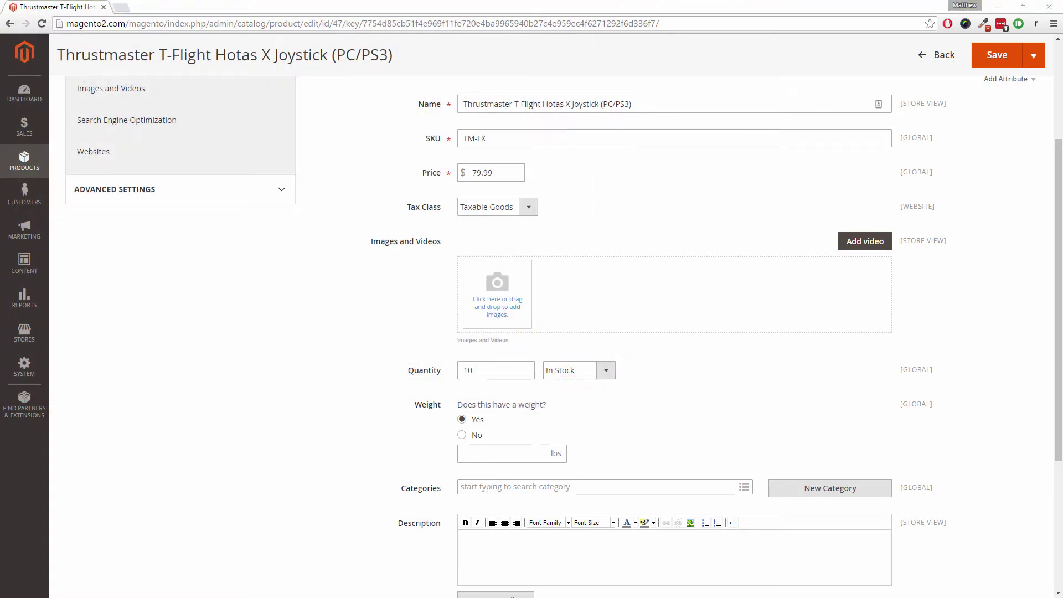
key("alt+Tab")
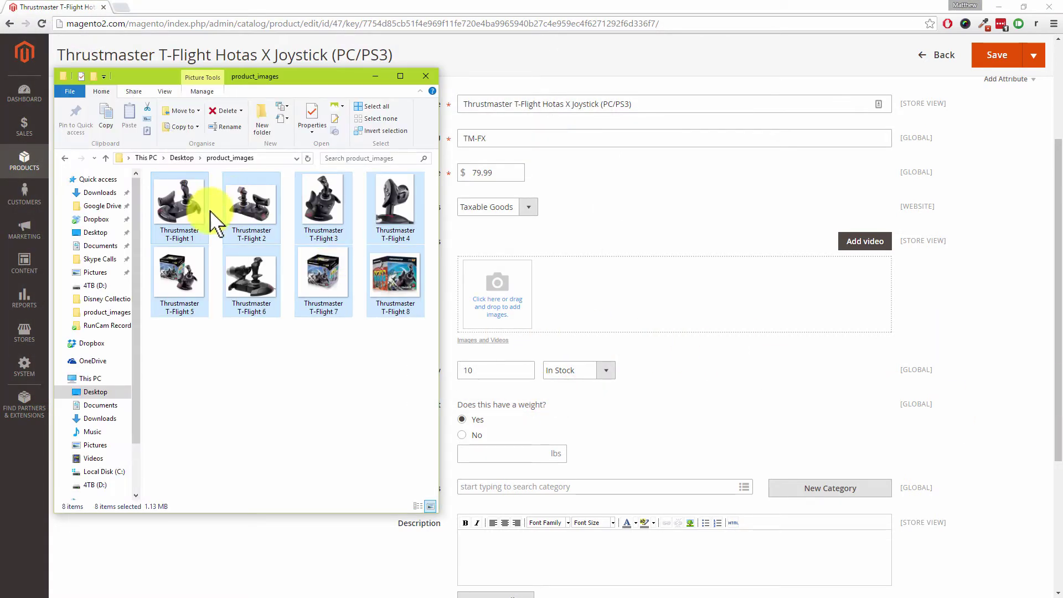
left_click(344, 344)
left_click_drag(423, 344, 514, 297)
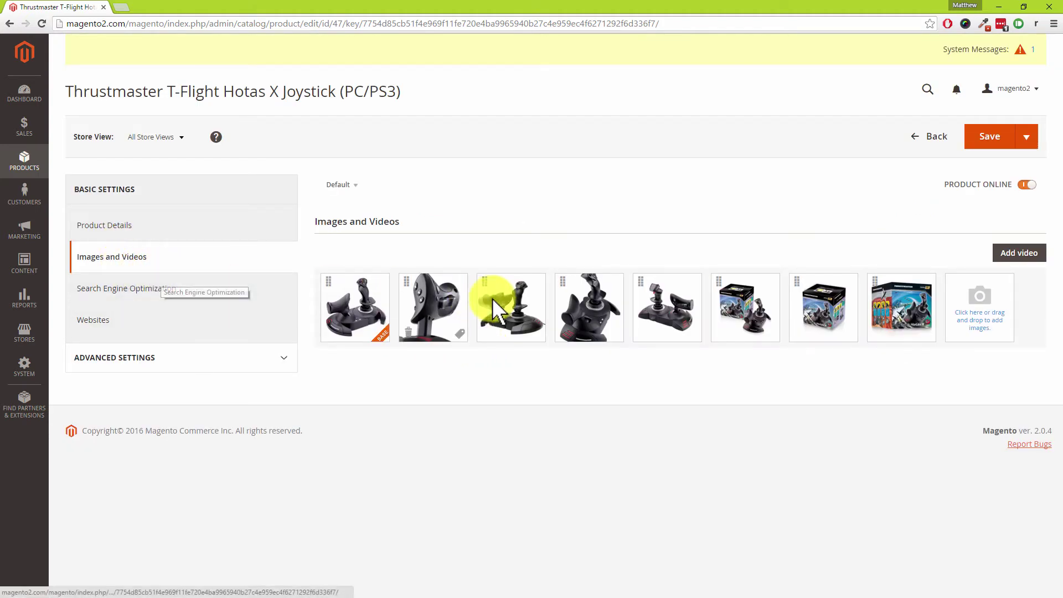
Move the boxed-joystick photo to the first slot, shift the second photo right, and delete the last image.
left_click_drag(791, 290, 368, 304)
left_click_drag(451, 308, 416, 308)
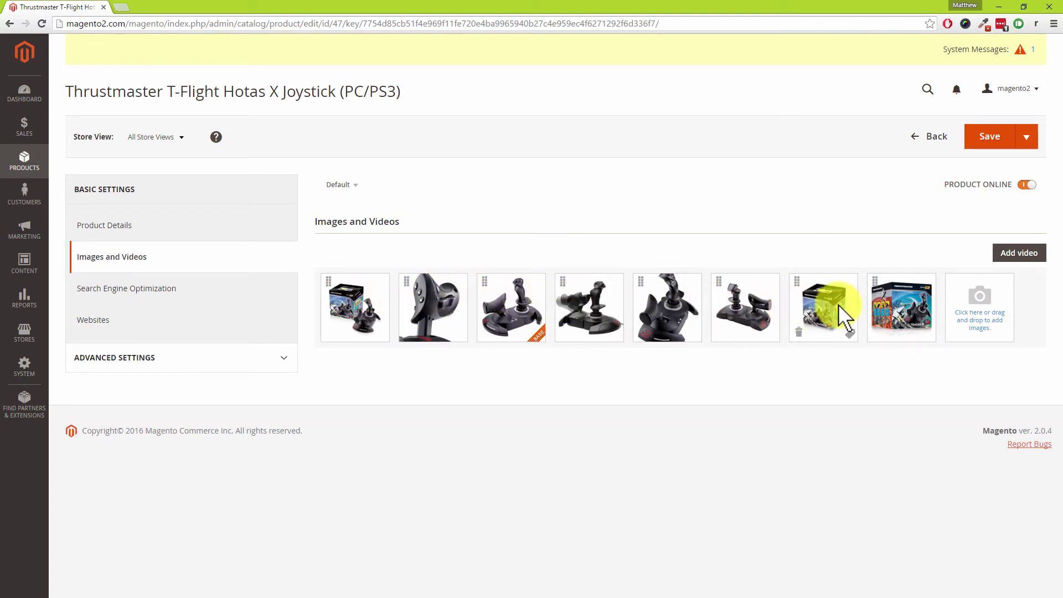
left_click(876, 339)
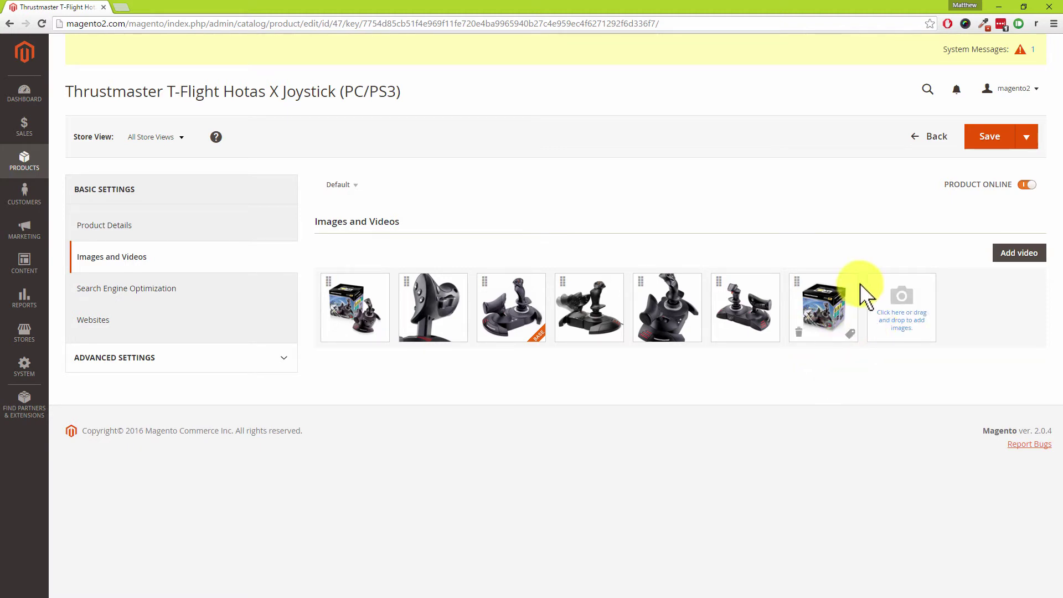
Add the Thrustmaster T-Flight 8 box image back to the gallery.
left_click(903, 320)
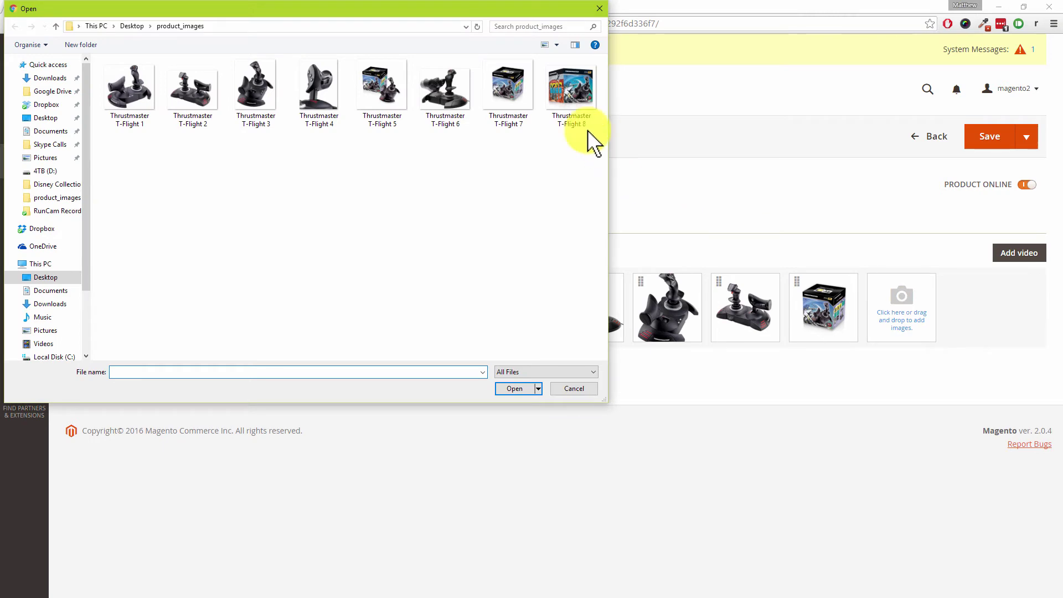
left_click(571, 95)
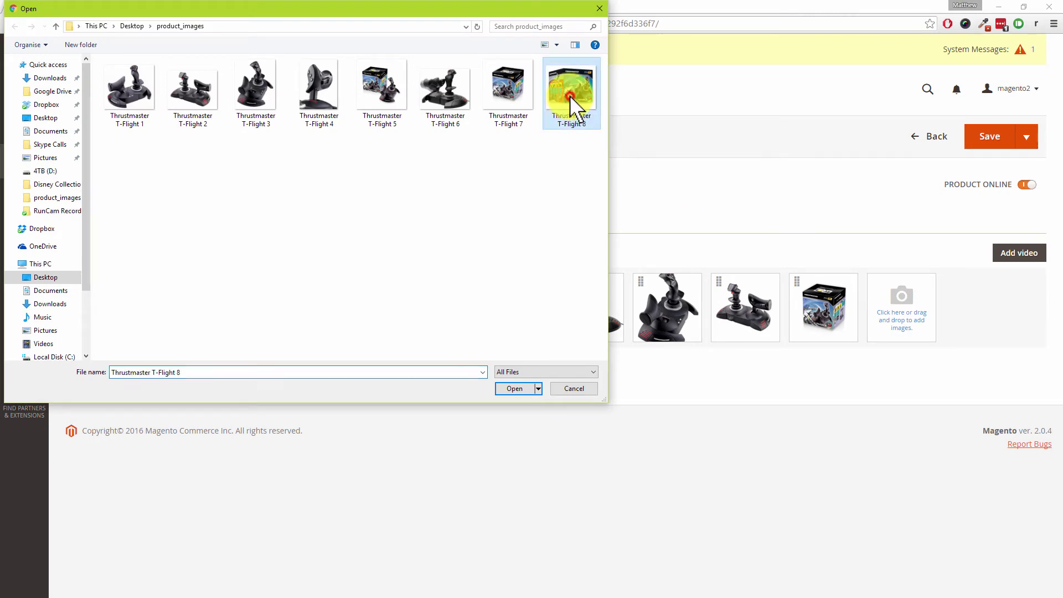
left_click(519, 389)
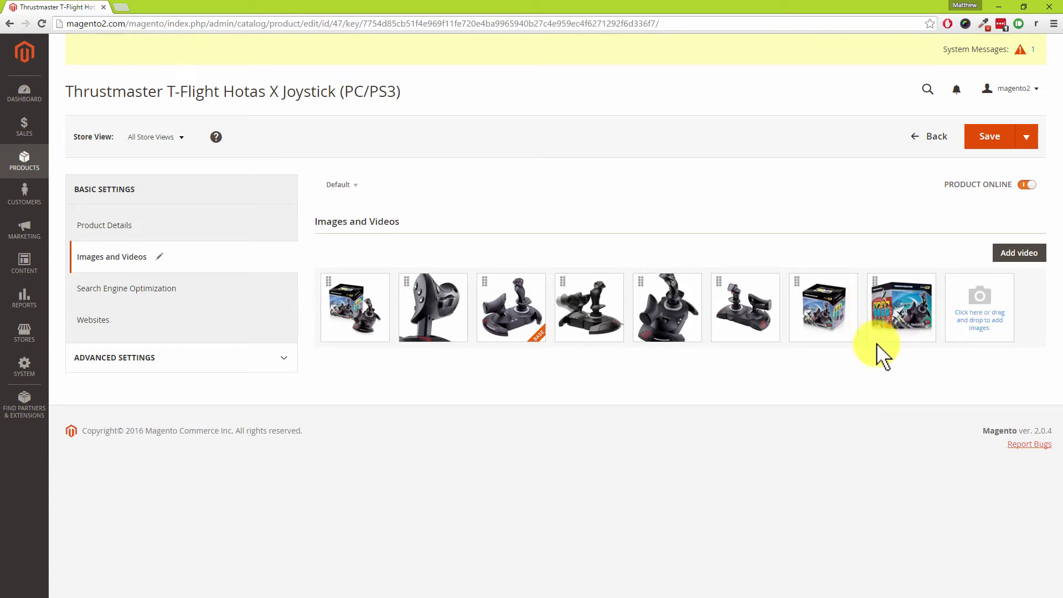
mouse_move(842, 339)
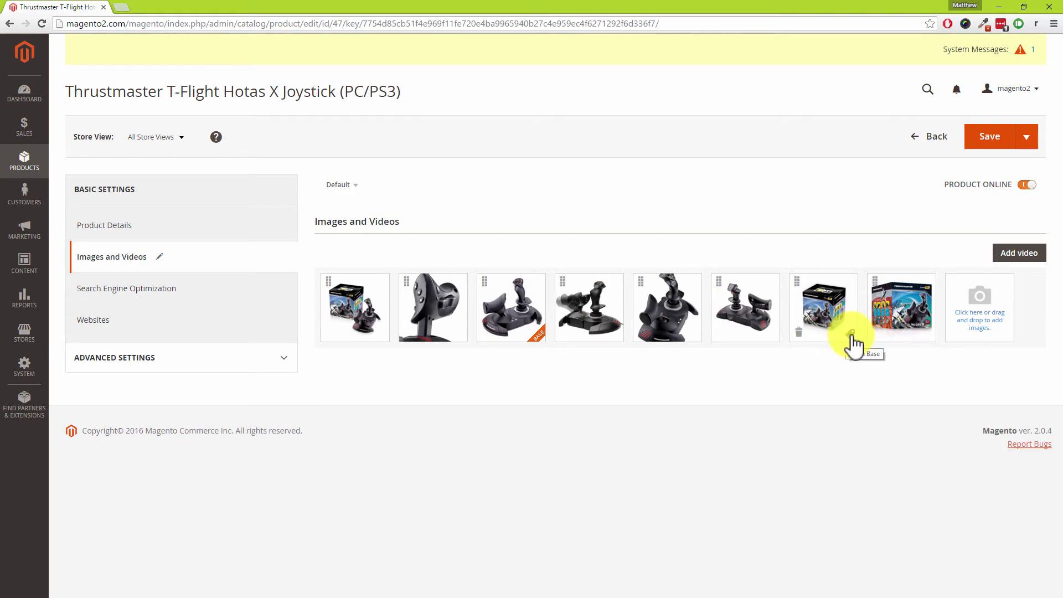
Mark the boxed-joystick photo in the first slot as the product's base image.
left_click(853, 345)
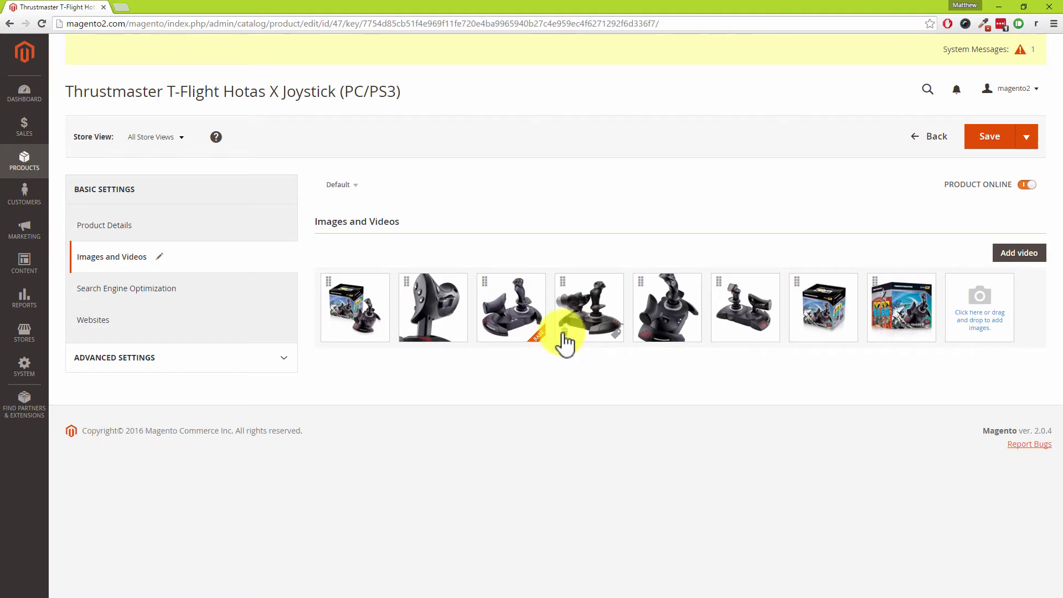
left_click(460, 336)
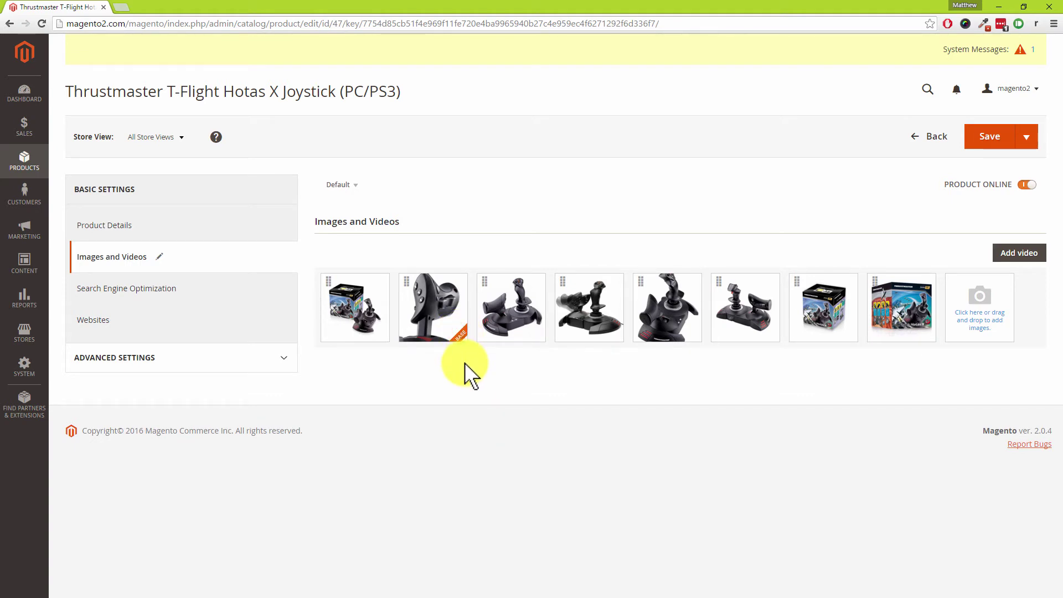
mouse_move(341, 319)
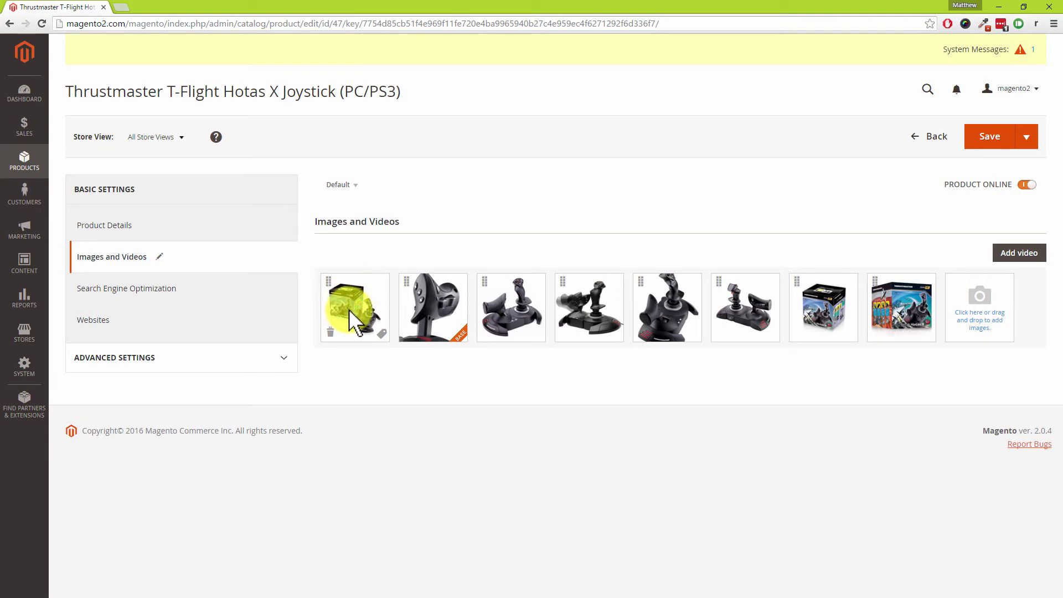
left_click(383, 334)
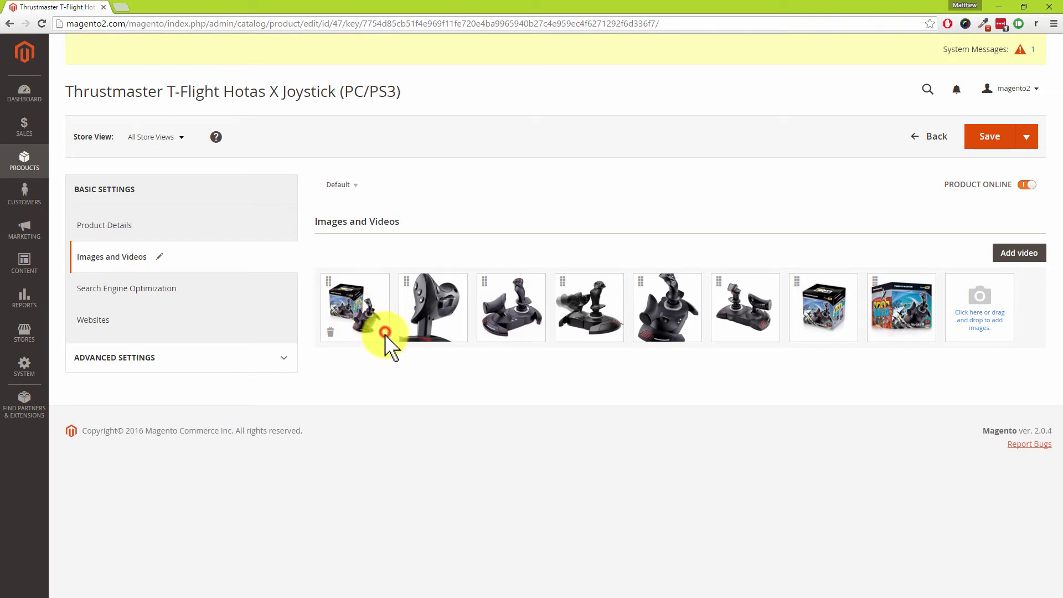
mouse_move(354, 322)
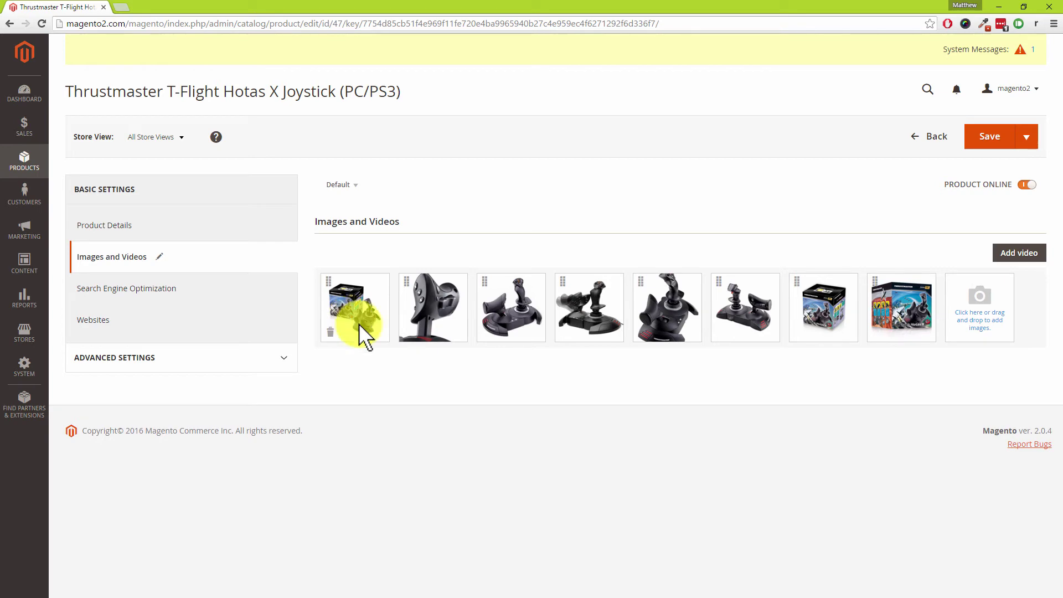
Inspect the second and fourth images' details, trying Base, Small and Thumbnail roles, then reverting them.
left_click(438, 305)
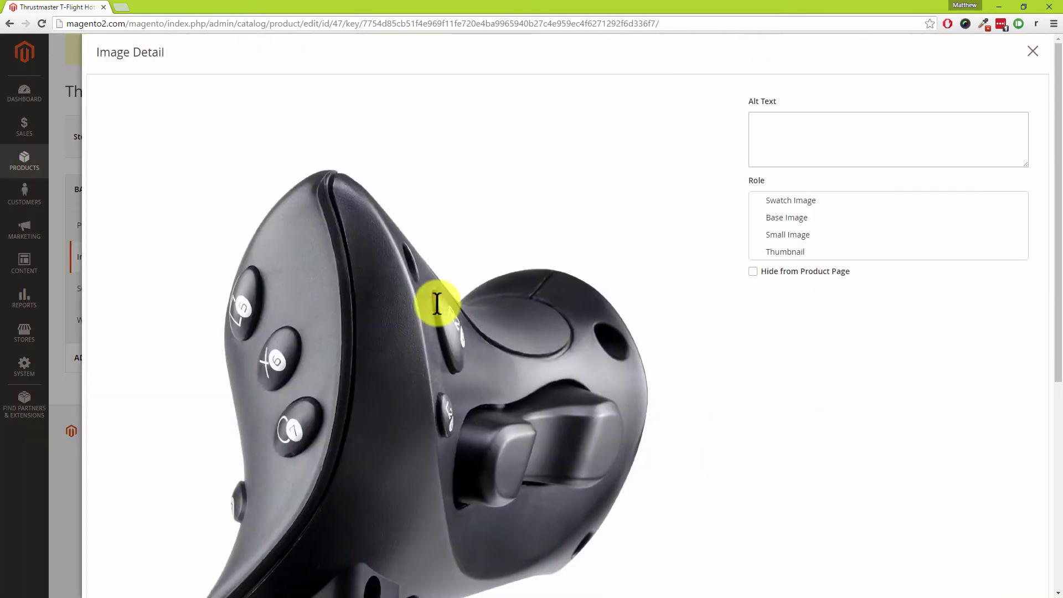
left_click(1033, 51)
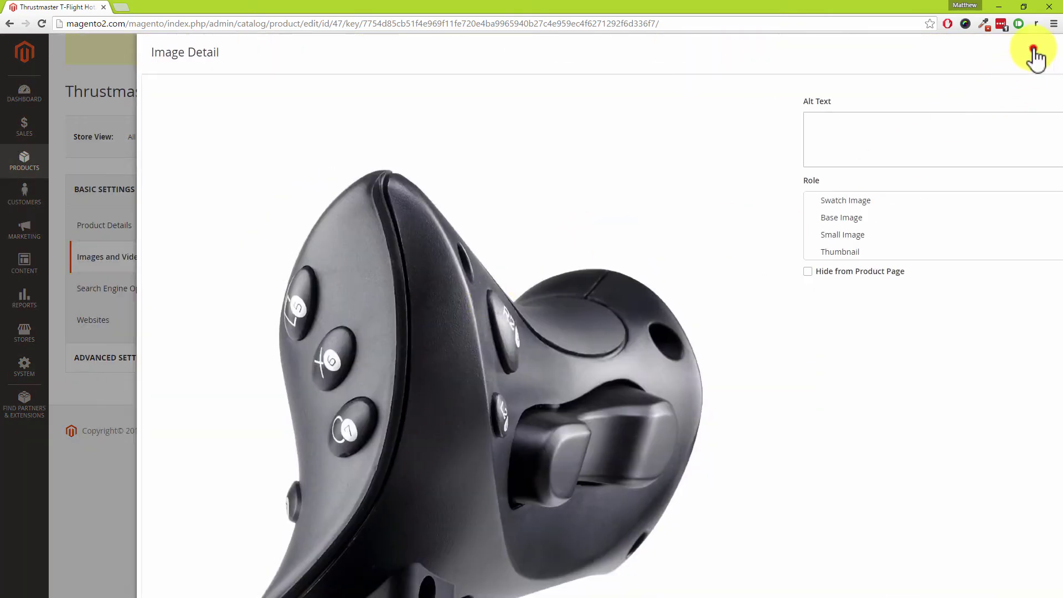
double_click(586, 306)
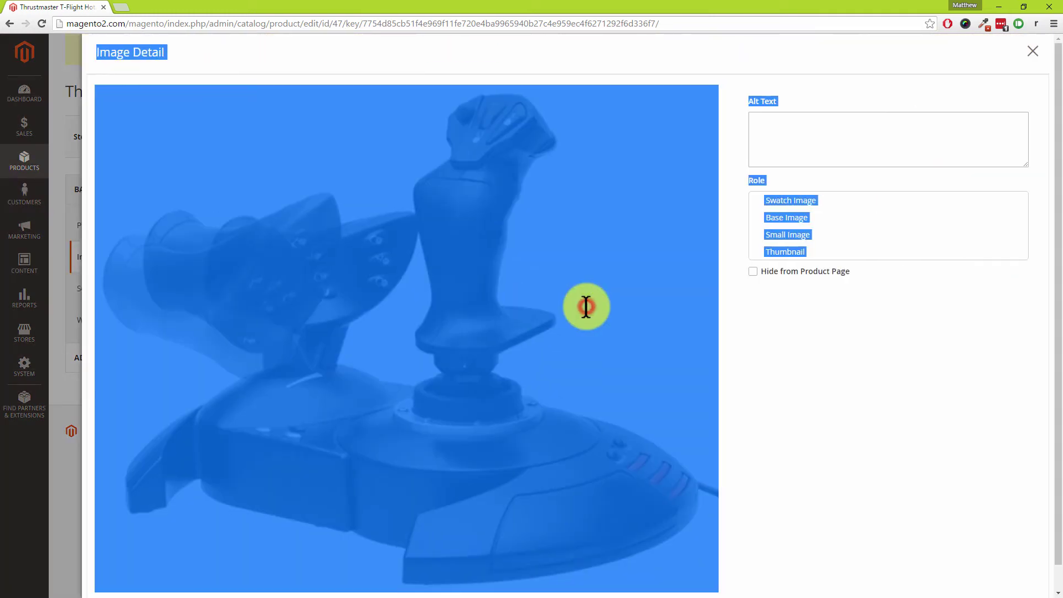
left_click(762, 314)
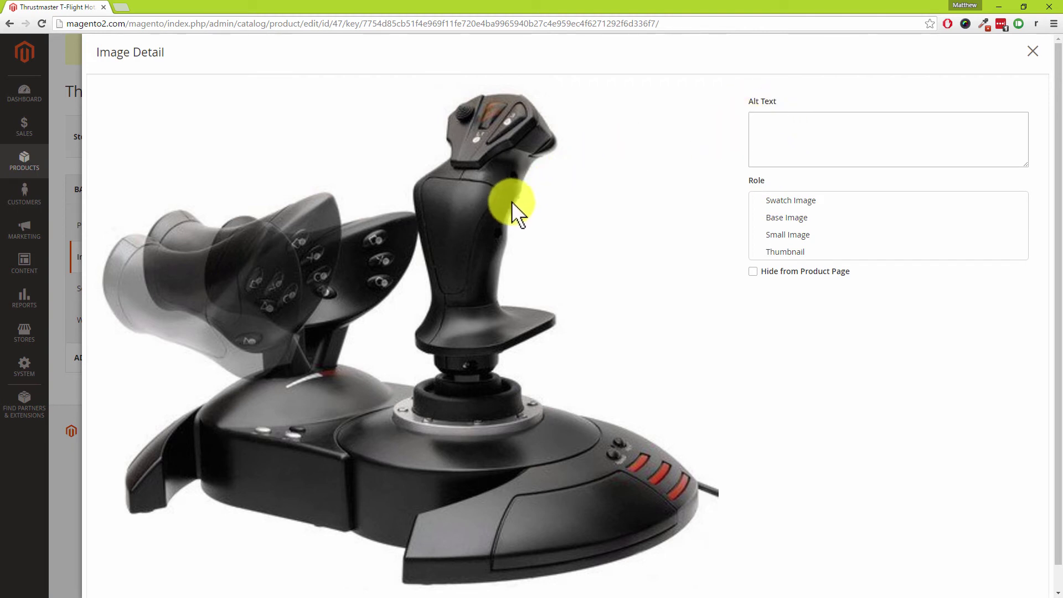
left_click(791, 219)
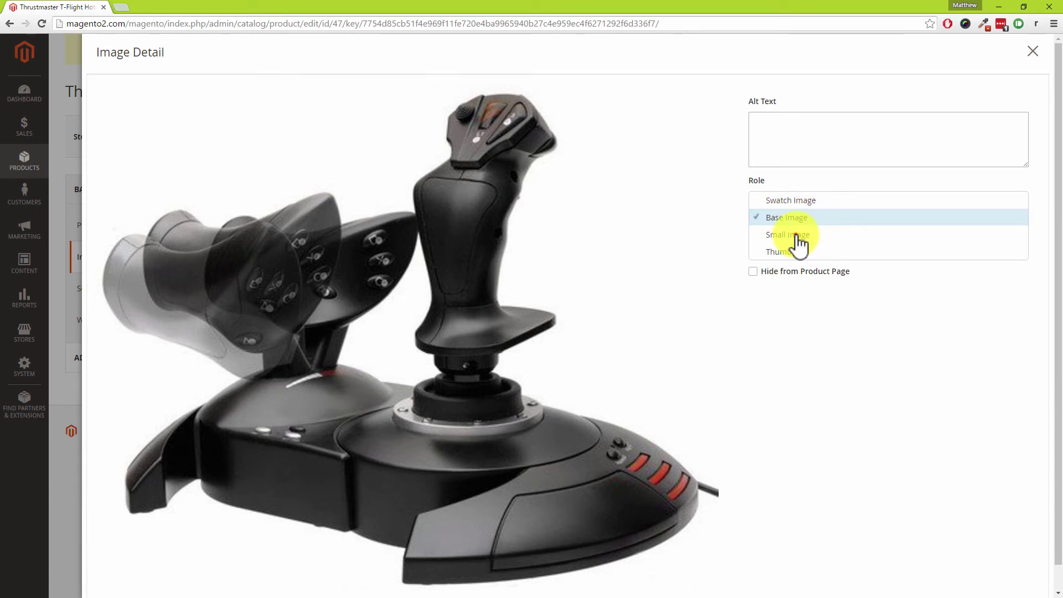
left_click(798, 235)
left_click(792, 252)
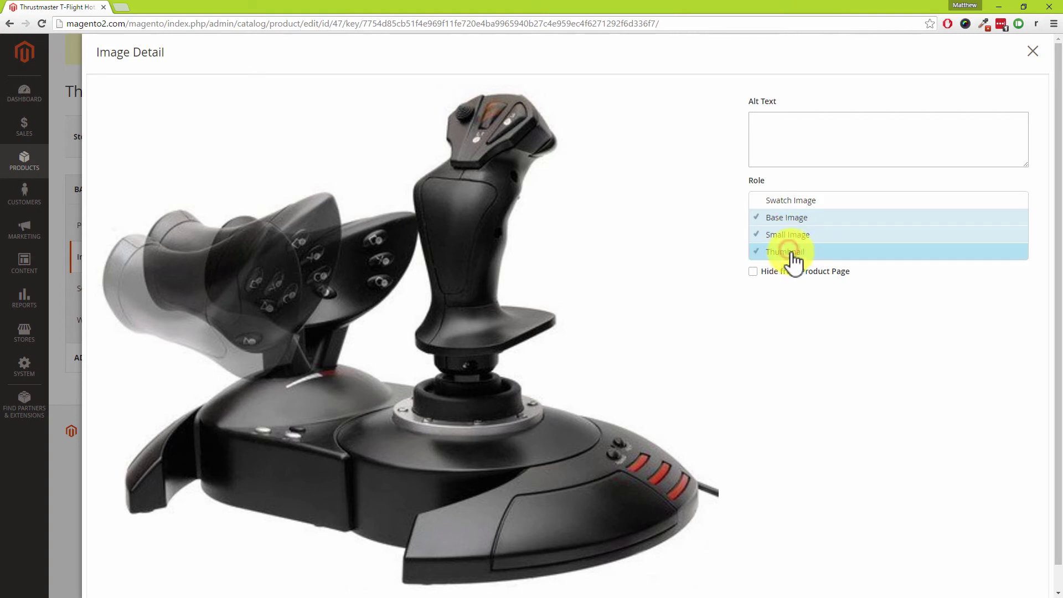
left_click(793, 254)
left_click(788, 236)
left_click(785, 219)
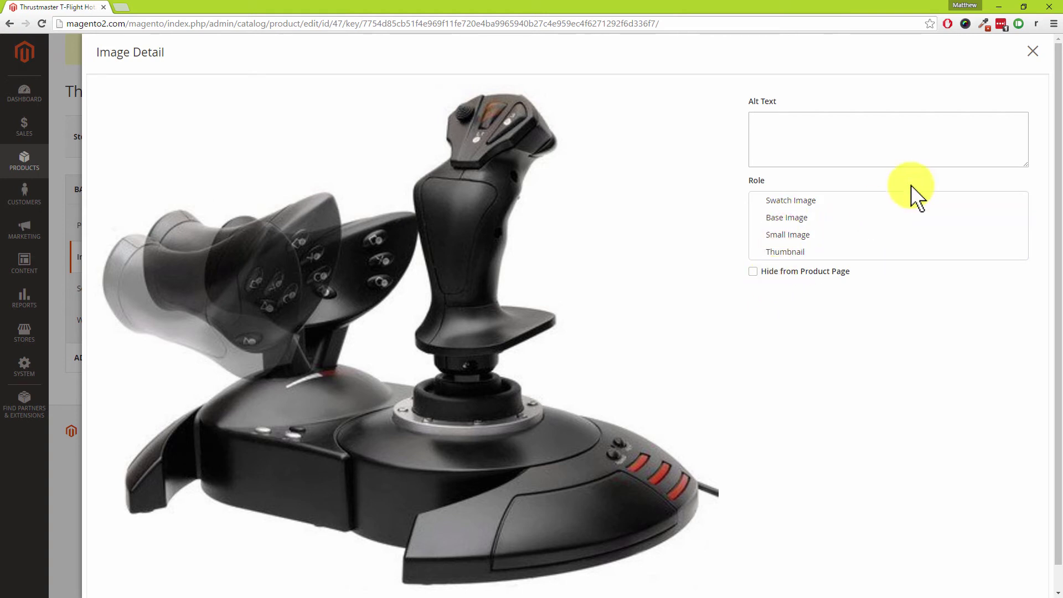
left_click(1033, 51)
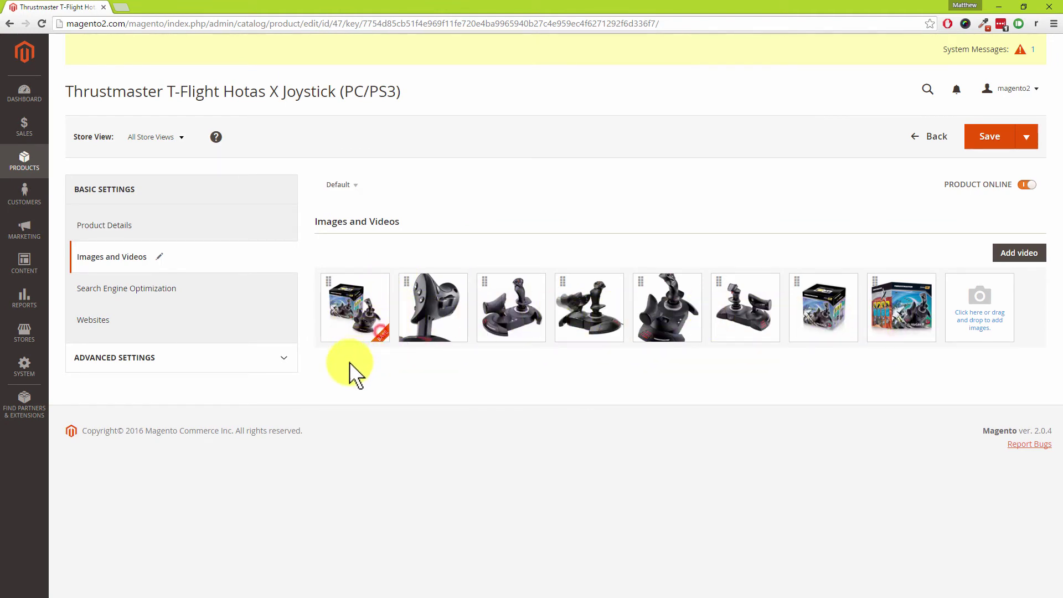
Give the box image the Swatch and Base roles in its Image Detail, then close it.
left_click(358, 304)
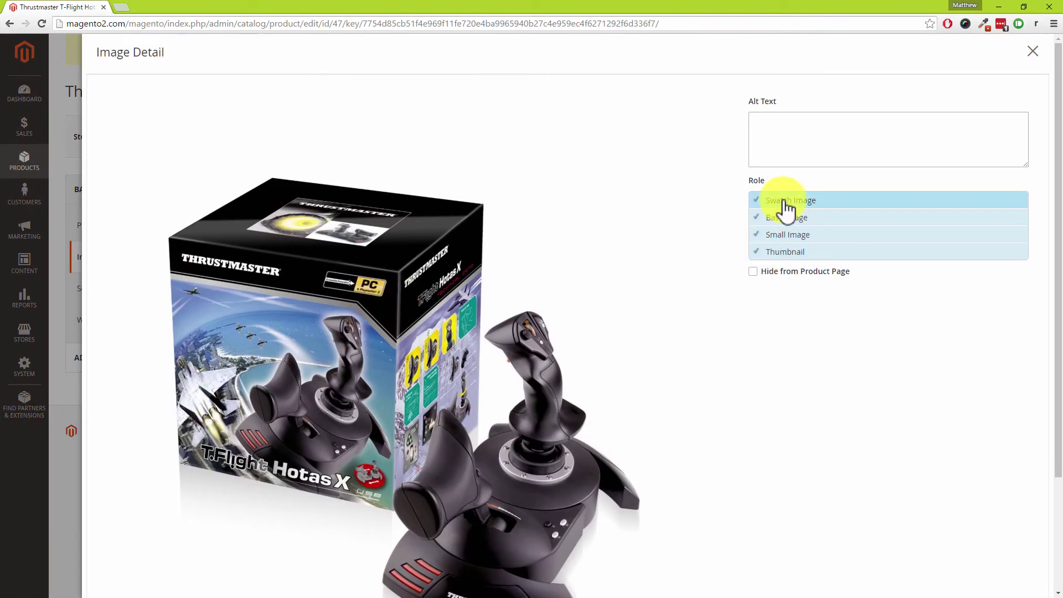
left_click(785, 202)
left_click(824, 216)
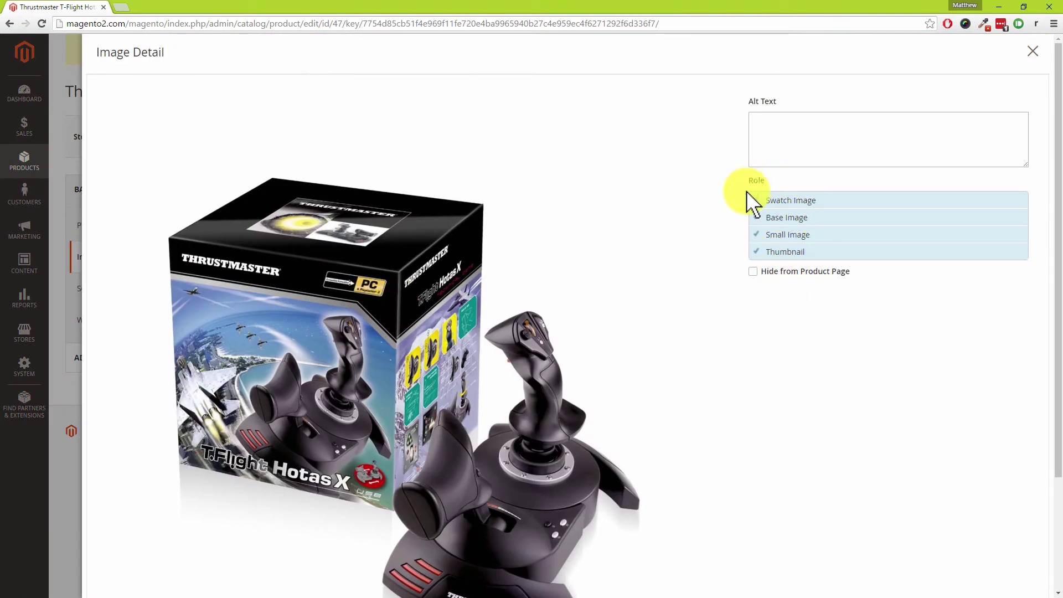
scroll(806, 314, "down", 2)
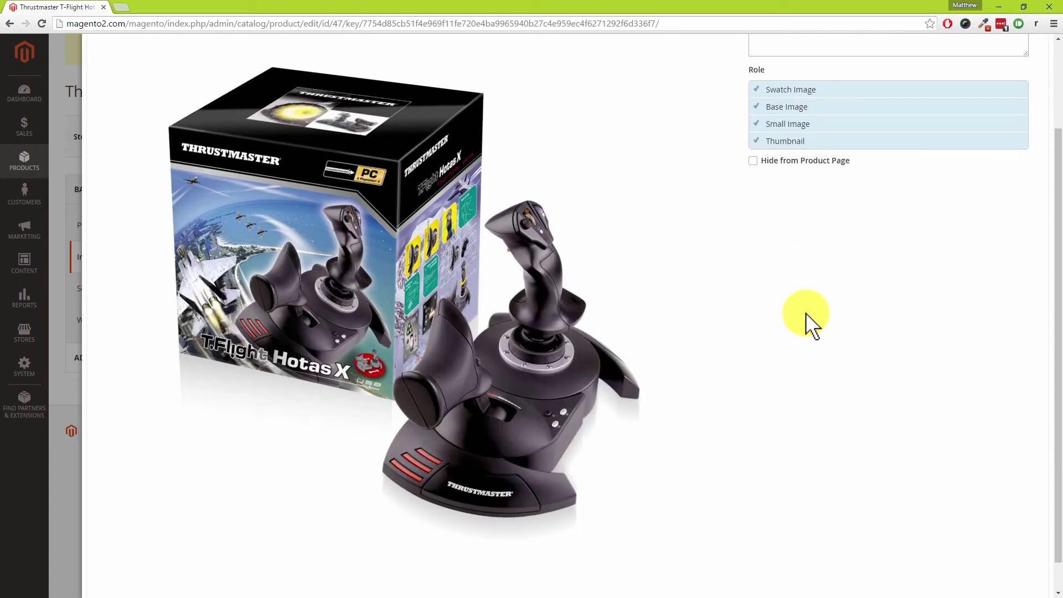
scroll(806, 313, "up", 2)
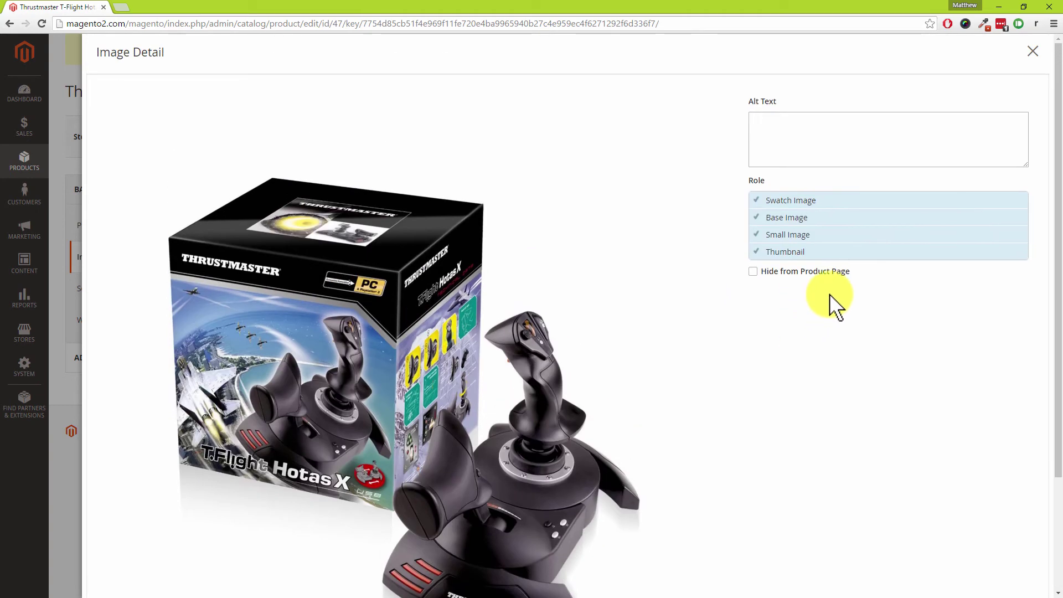
left_click(1033, 51)
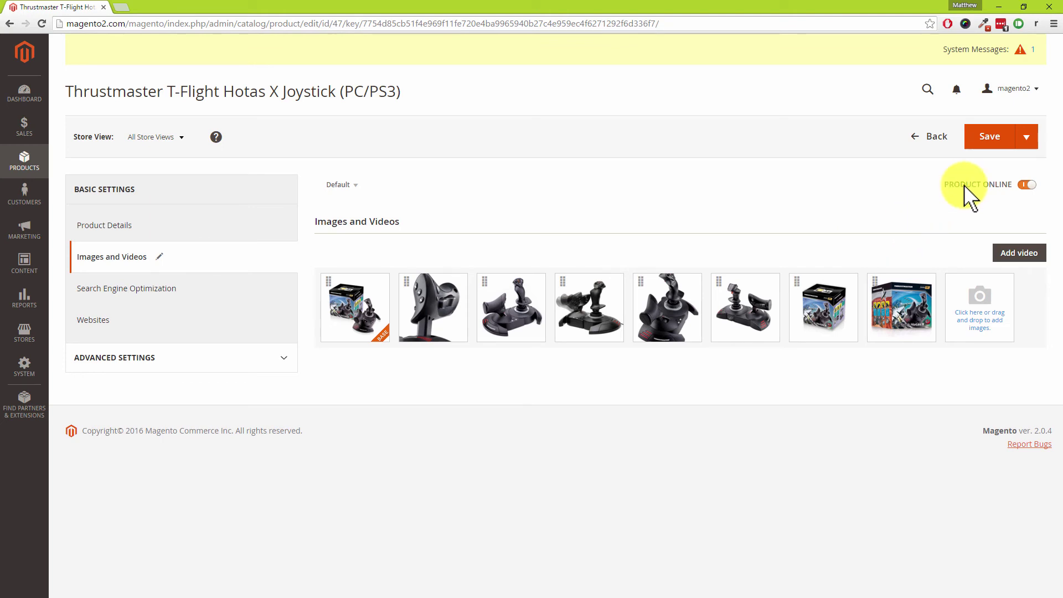
Save the joystick product with its reordered gallery and box image roles.
left_click(997, 136)
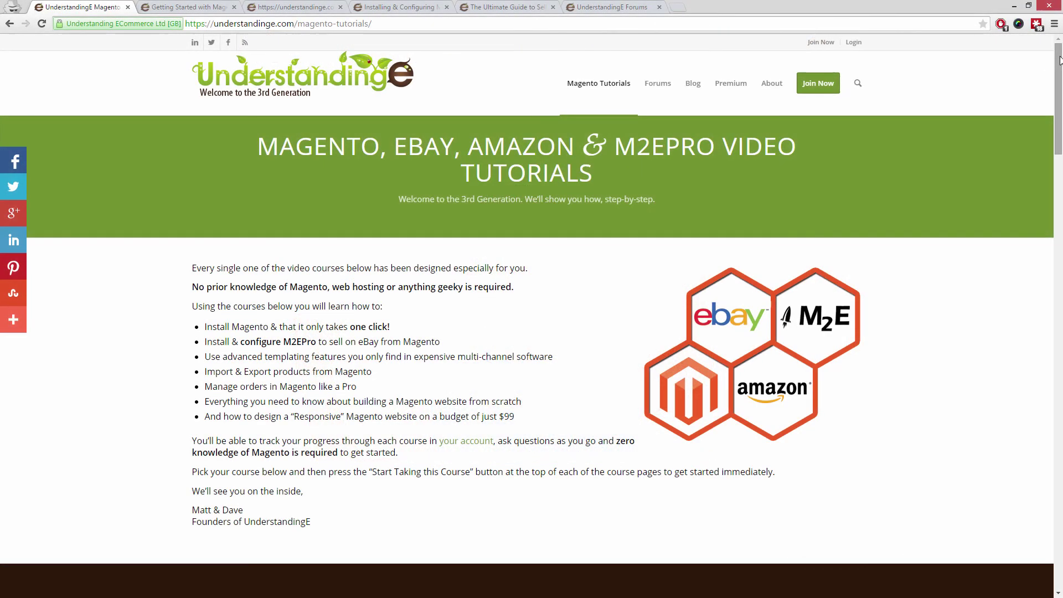
Scroll through the UnderstandingE course page to browse the Magento course tabs.
left_click_drag(1059, 60, 1060, 324)
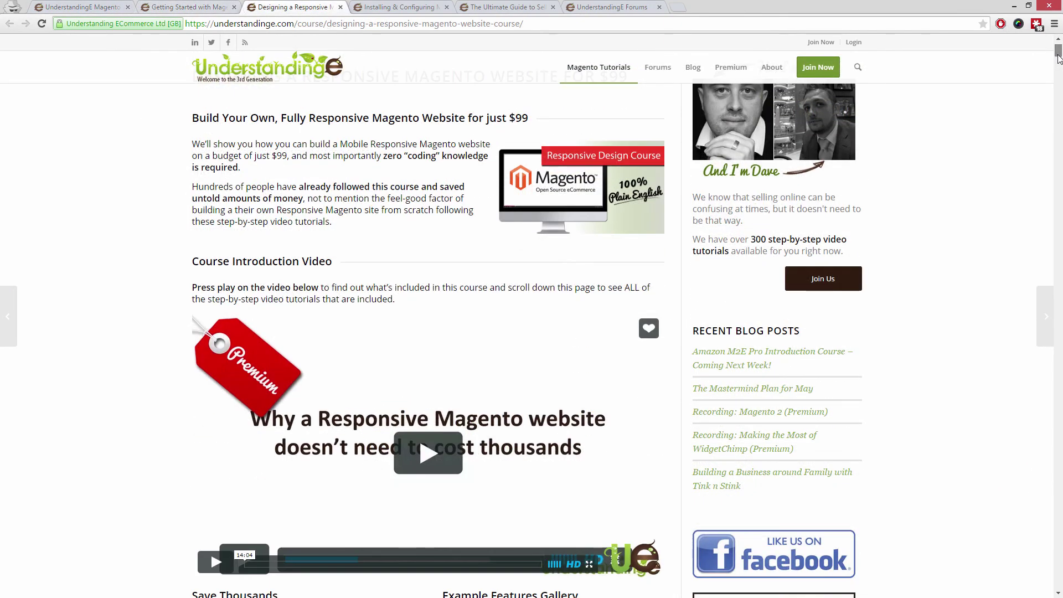
left_click_drag(1060, 52, 1058, 70)
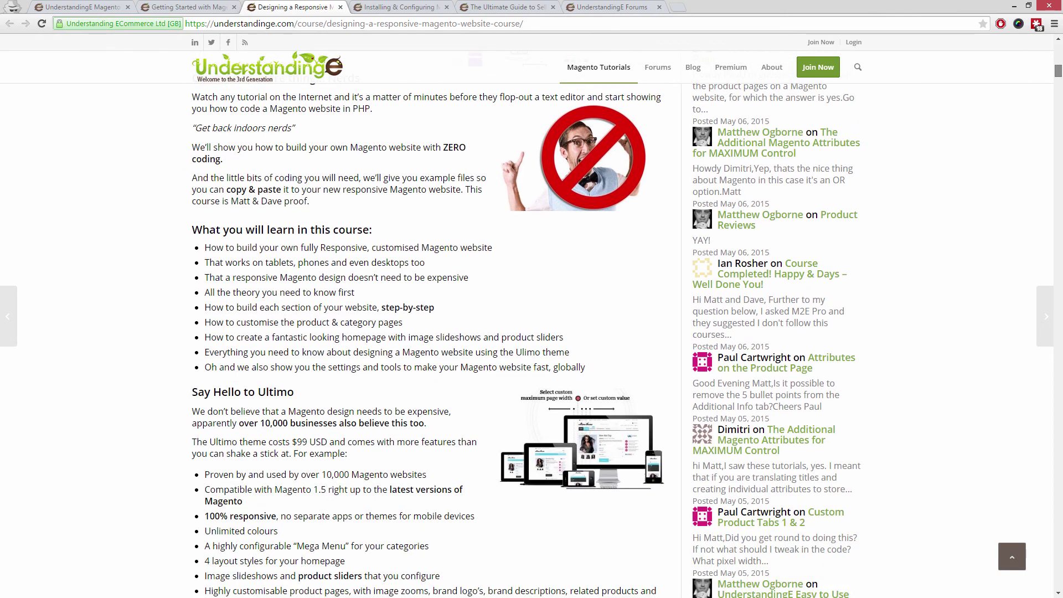